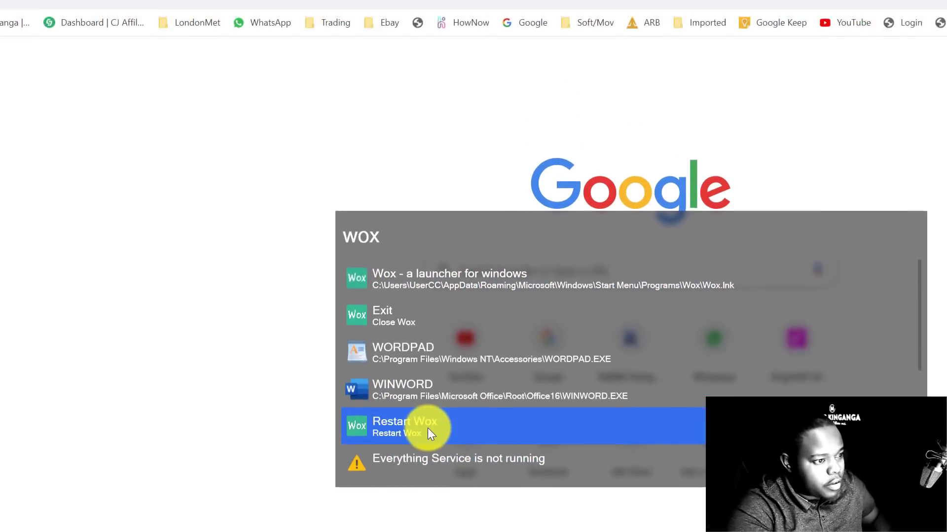
# Search 'sett' in Wox and open the Wox Settings window.
pyautogui.press('BackSpace')
pyautogui.press('BackSpace')
pyautogui.press('BackSpace')
pyautogui.write('sett')
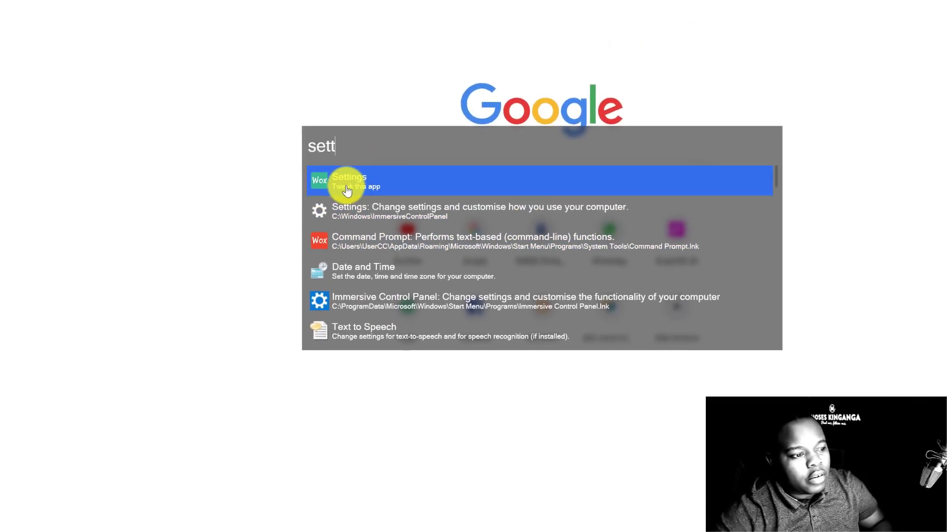
pyautogui.click(347, 190)
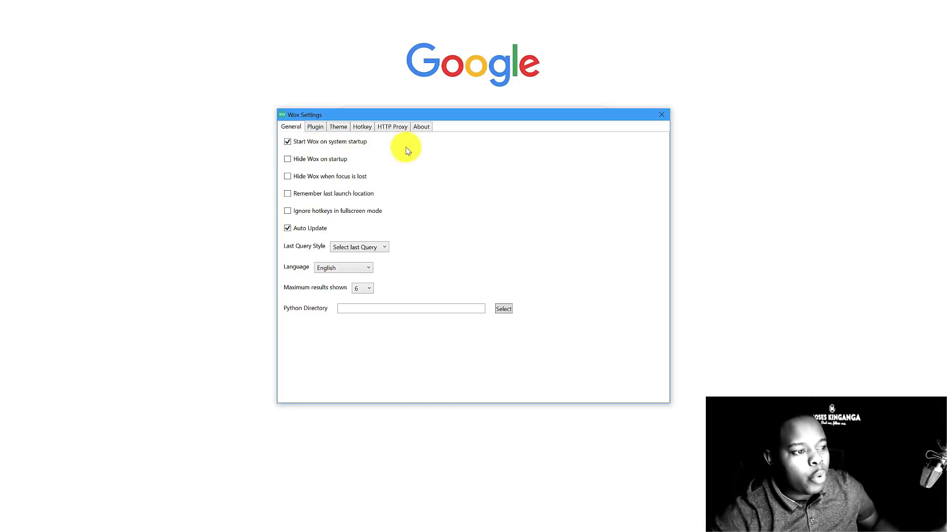
# Review the Control Panel, Everything, Folder, Program, Shell and URL plugins, ending on Web Searches.
pyautogui.click(315, 126)
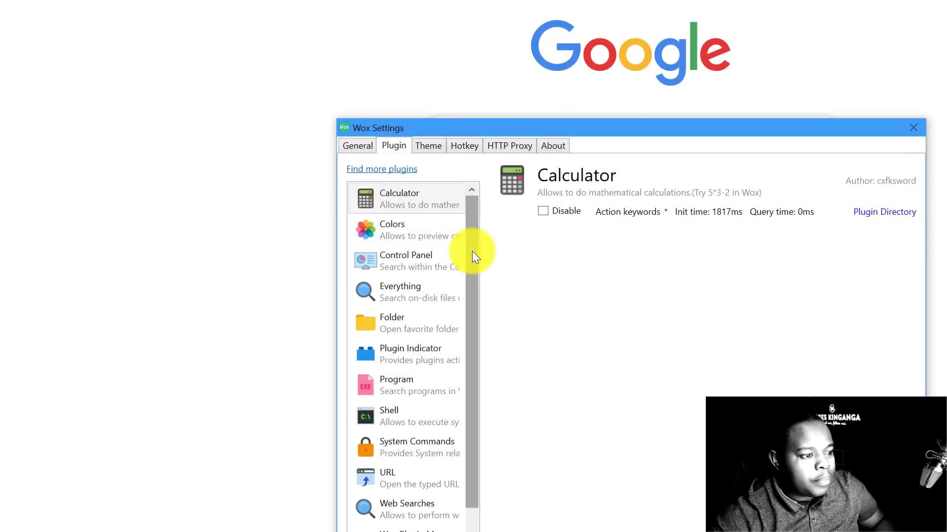
pyautogui.moveTo(472, 428); pyautogui.dragTo(505, 519)
pyautogui.moveTo(466, 294); pyautogui.dragTo(487, 220)
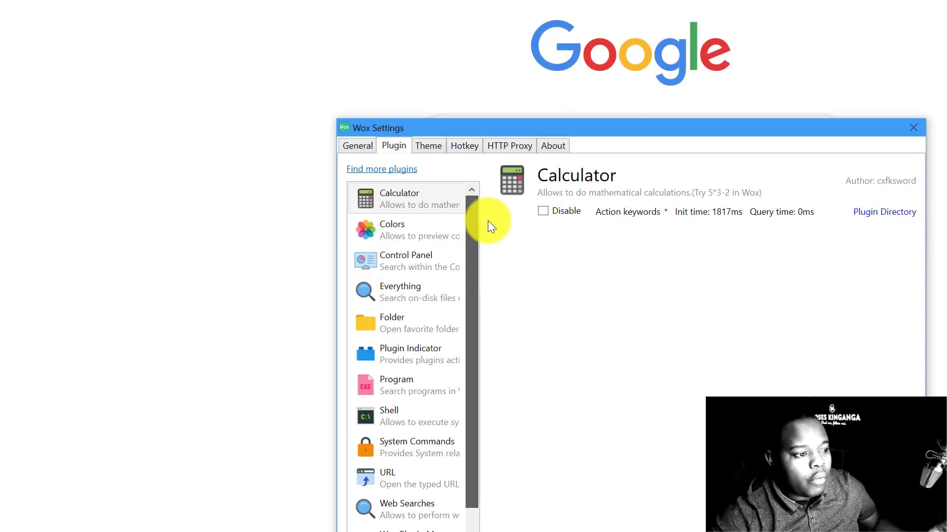
pyautogui.click(385, 249)
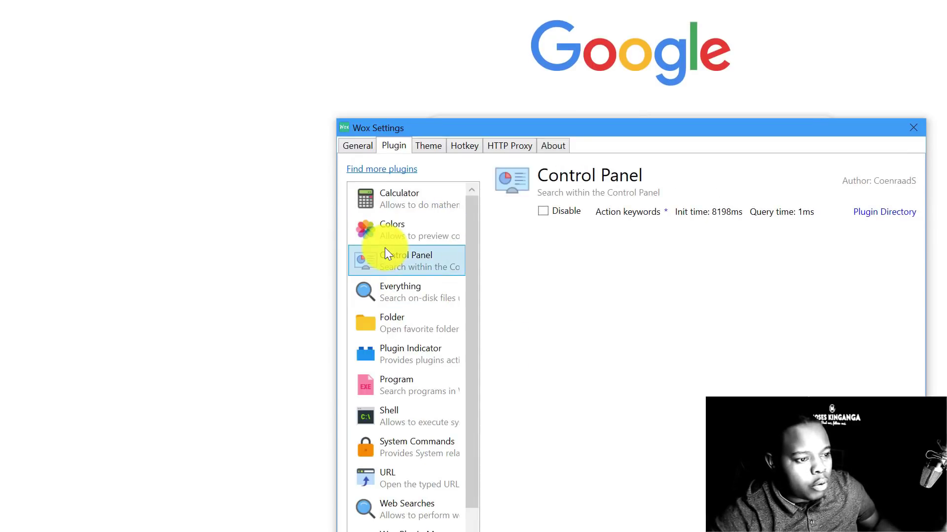
pyautogui.click(427, 304)
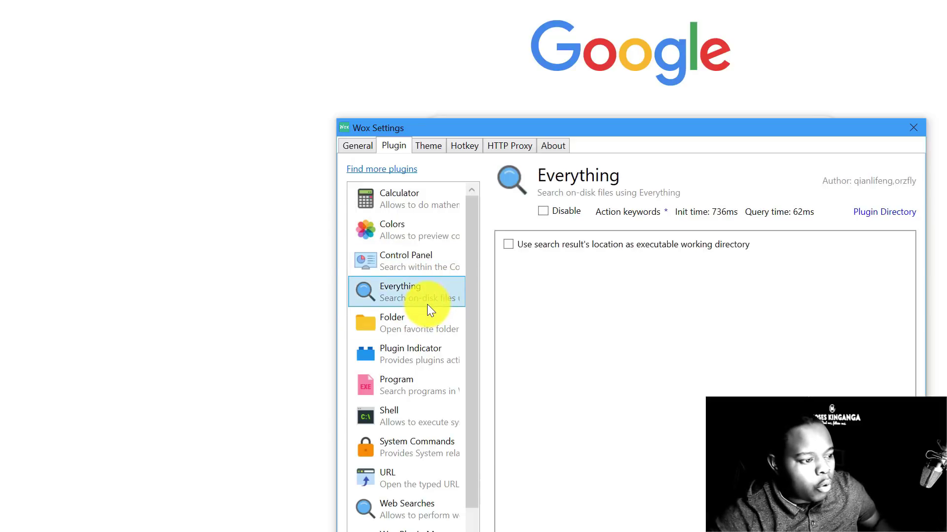
pyautogui.click(421, 324)
pyautogui.click(425, 356)
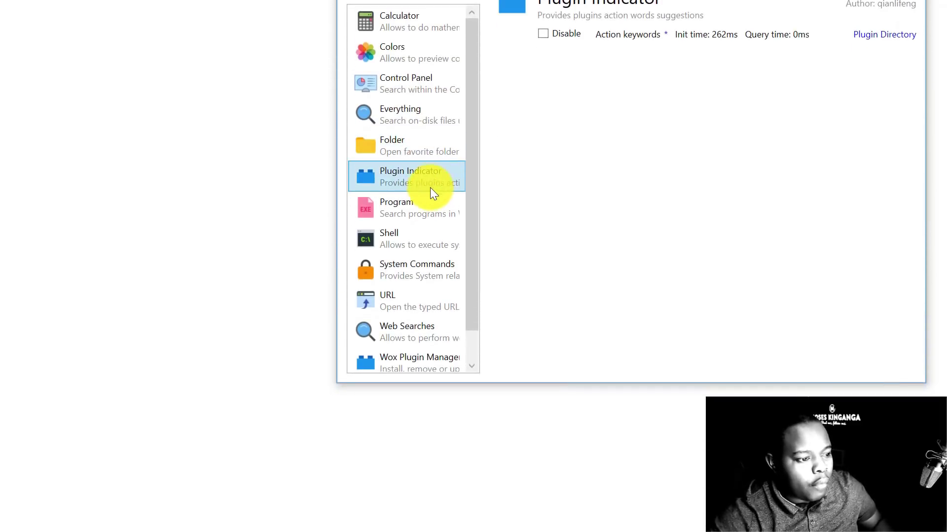
pyautogui.click(411, 385)
pyautogui.click(404, 233)
pyautogui.click(402, 299)
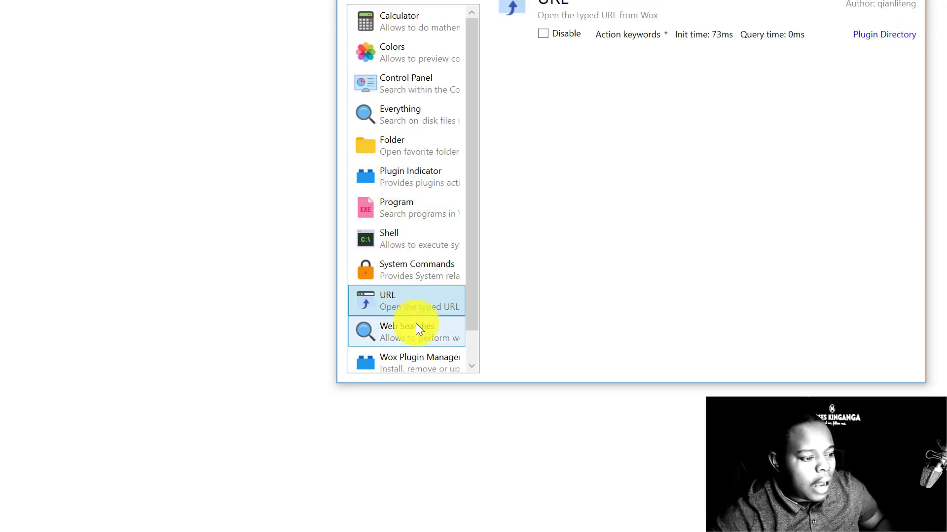
pyautogui.click(415, 318)
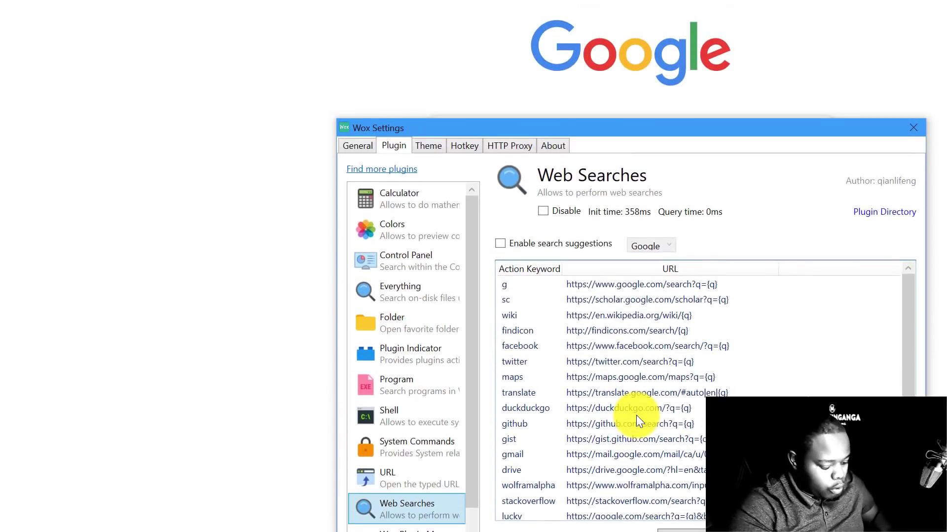
pyautogui.hotkey('alt', 'space')
pyautogui.write('www.')
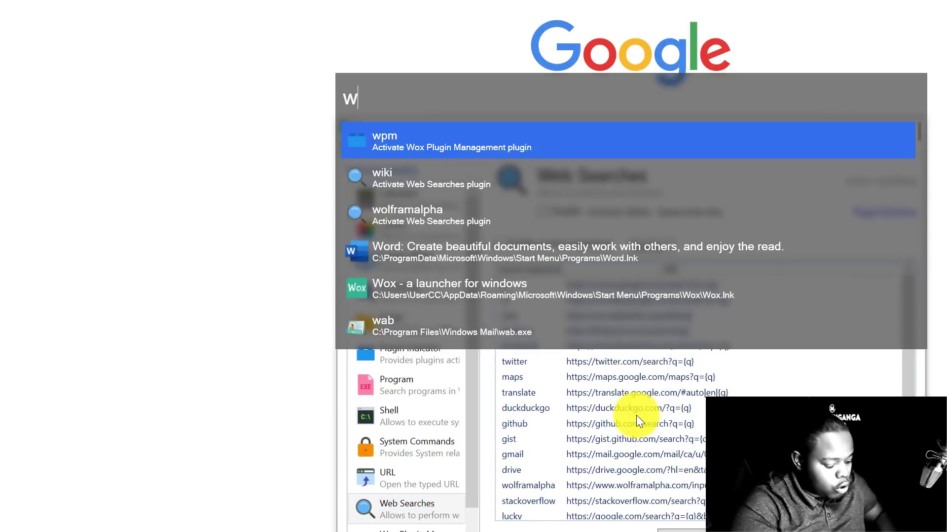
pyautogui.write('you')
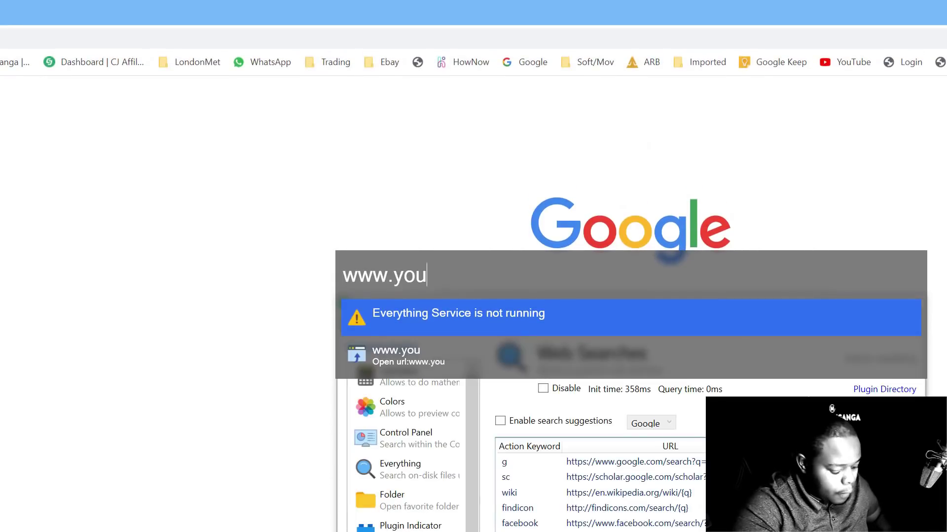
pyautogui.write('tube.com')
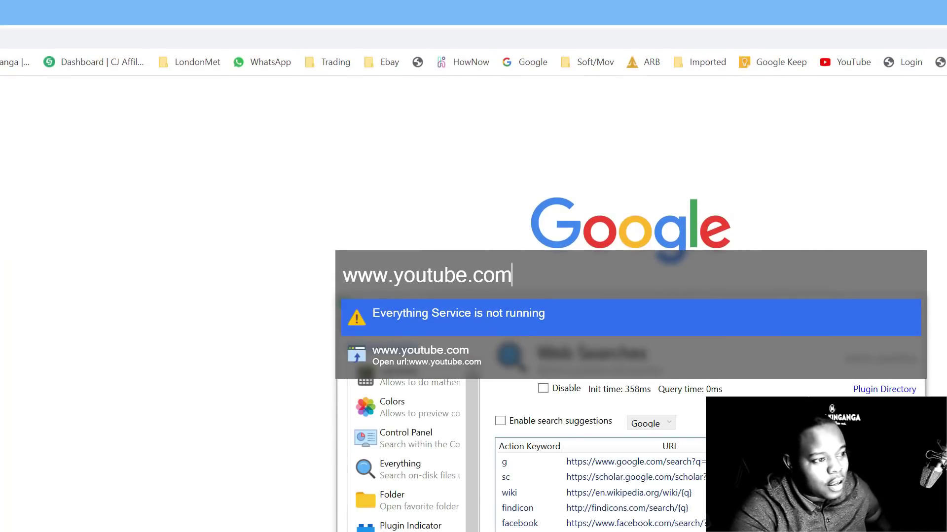
pyautogui.press('Down')
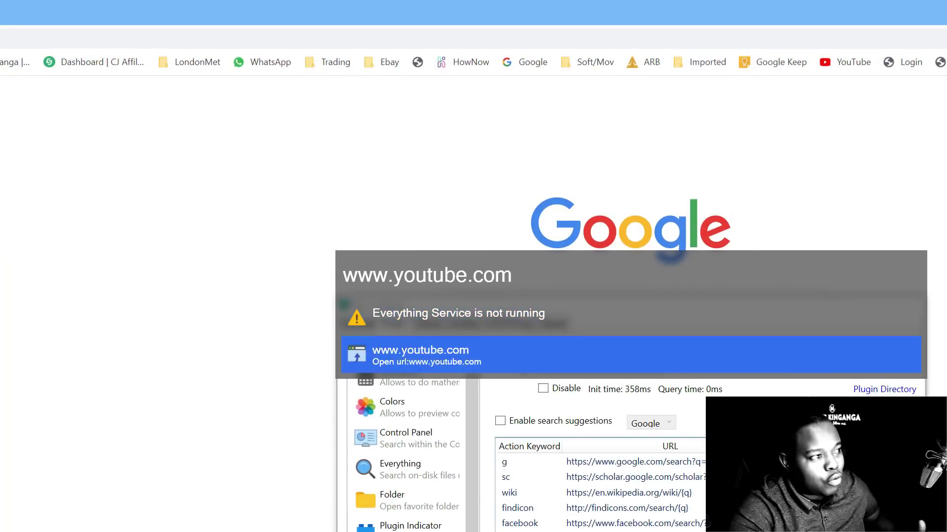
pyautogui.press('Return')
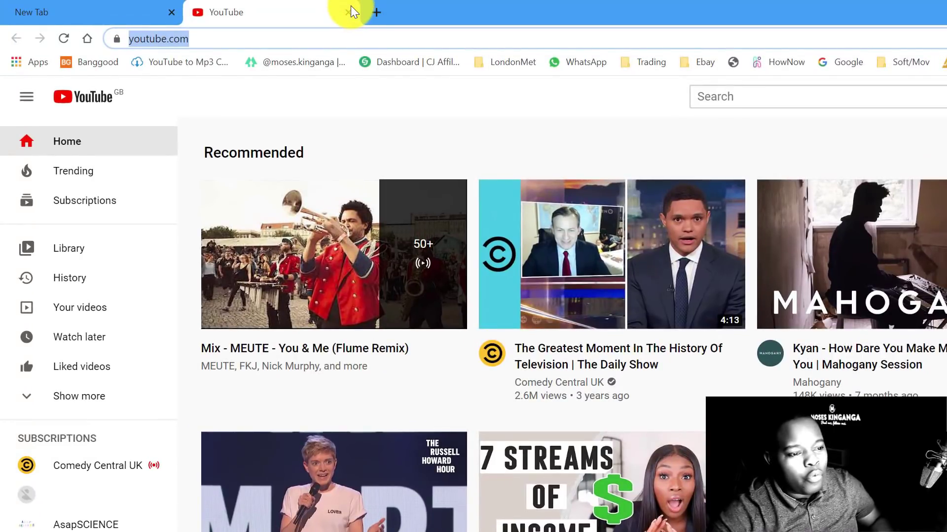
pyautogui.click(350, 11)
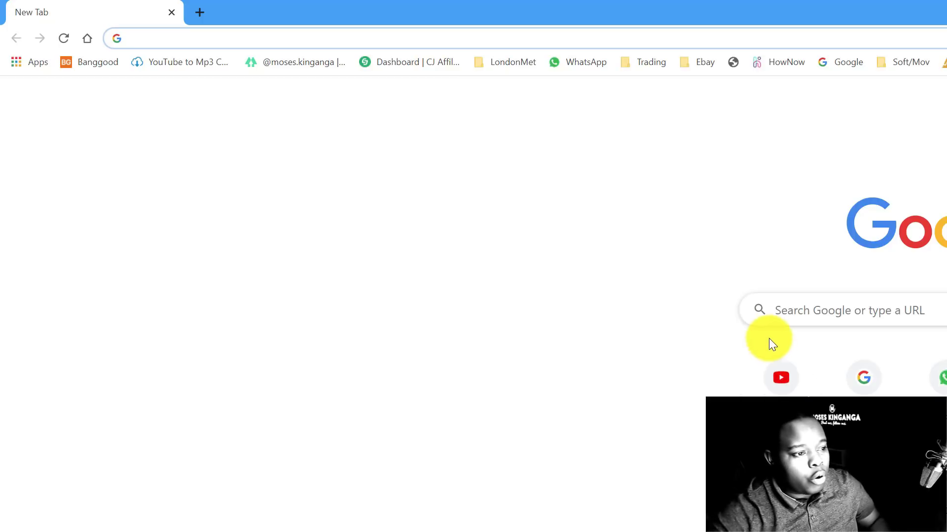
# Google 'wox', open wox.one, and go from its Plugins listing to the Theme Builder.
pyautogui.click(803, 304)
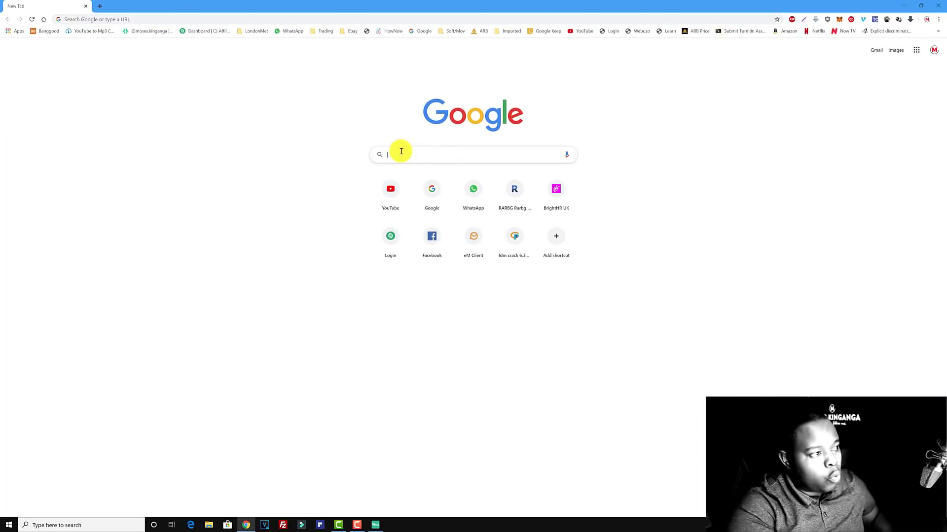
pyautogui.write('wox')
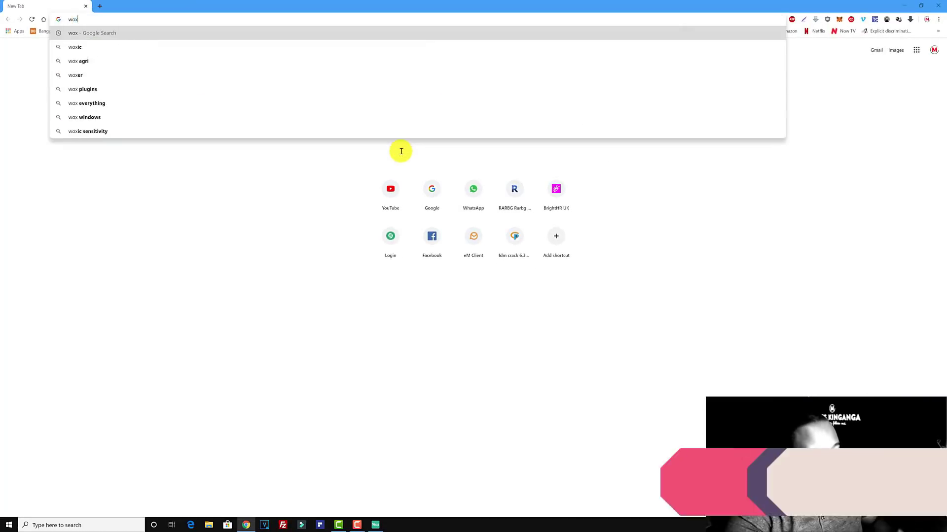
pyautogui.press('Return')
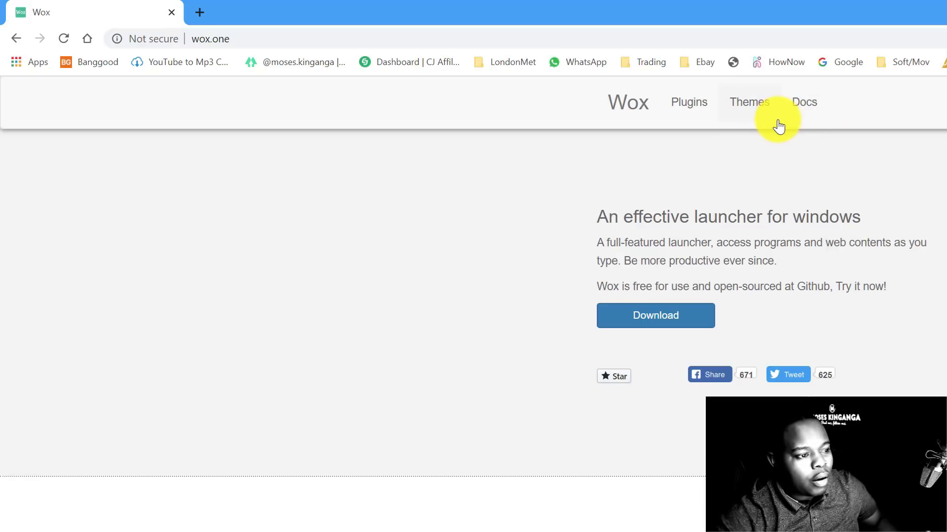
pyautogui.click(683, 109)
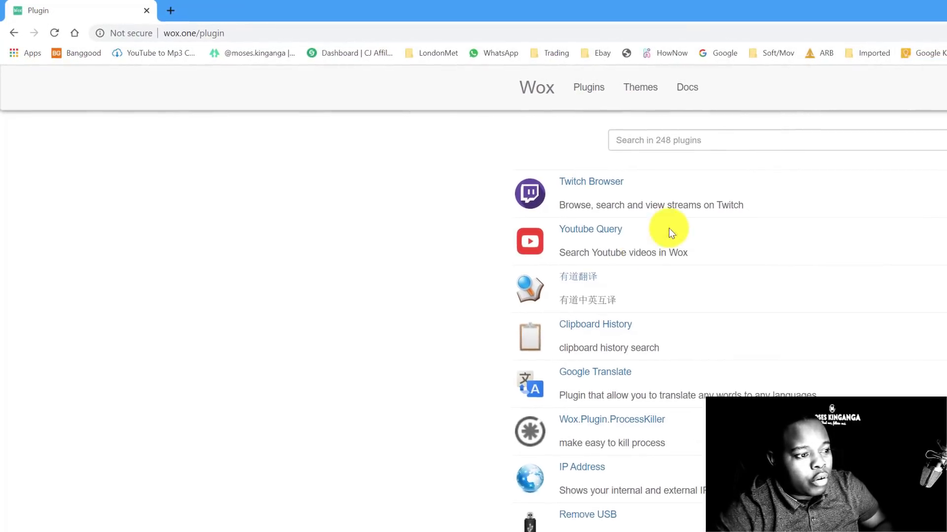
pyautogui.click(634, 91)
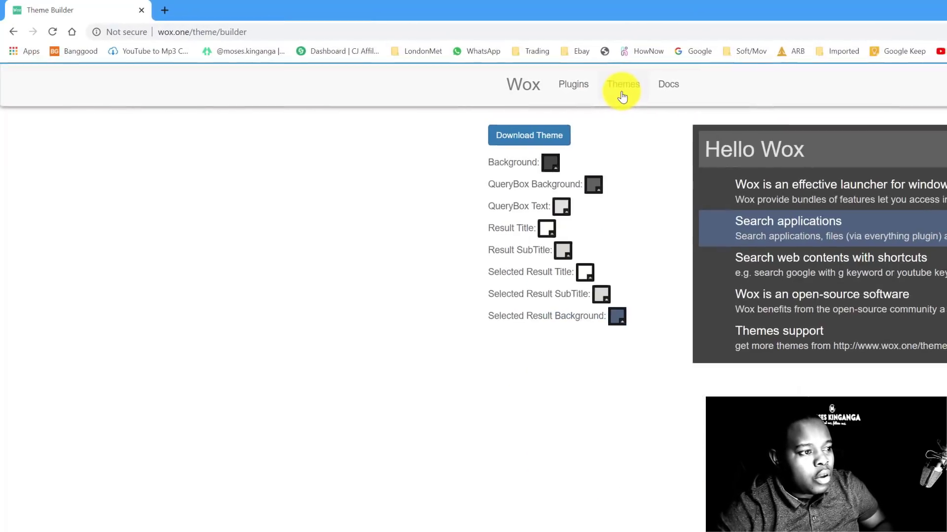
# Make the theme preview background reddish-brown, then reach the Wox GitHub releases via Download.
pyautogui.click(547, 164)
pyautogui.click(540, 209)
pyautogui.click(490, 335)
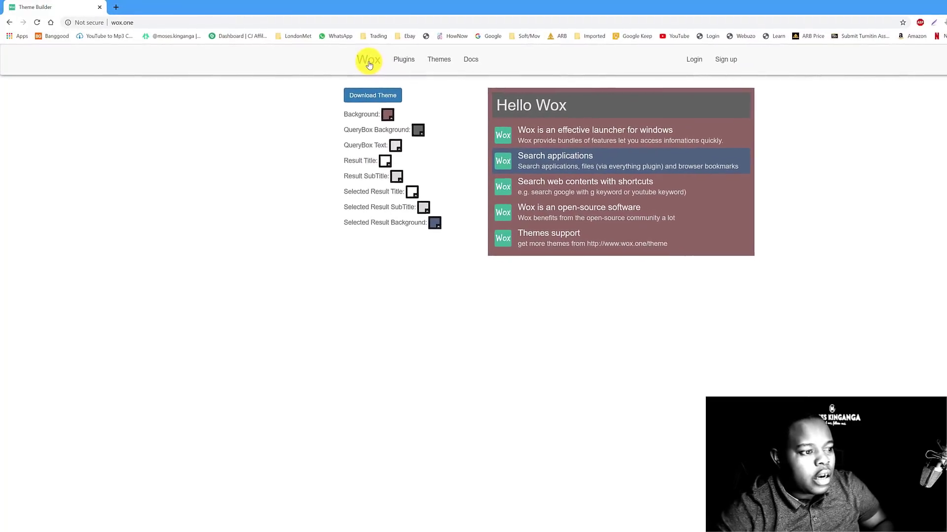
pyautogui.click(388, 70)
pyautogui.click(377, 182)
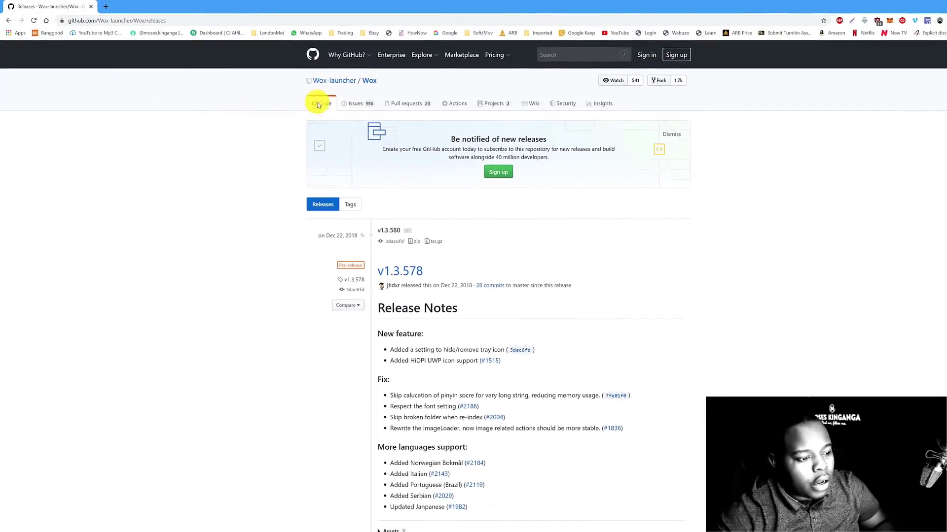
# Download Wox-1.3.524.exe from the v1.3.524 assets and keep it despite the warning.
pyautogui.scroll(-9, 537, 261)
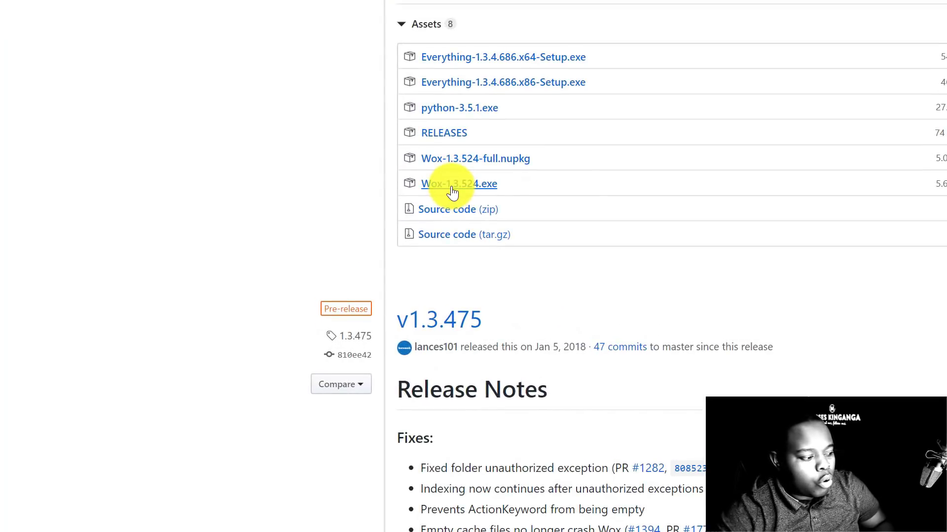
pyautogui.click(452, 188)
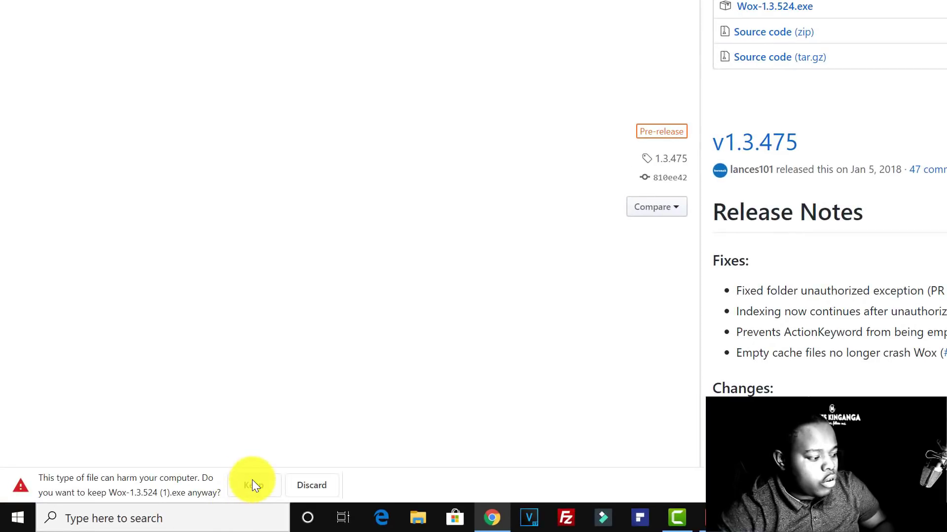
pyautogui.click(252, 485)
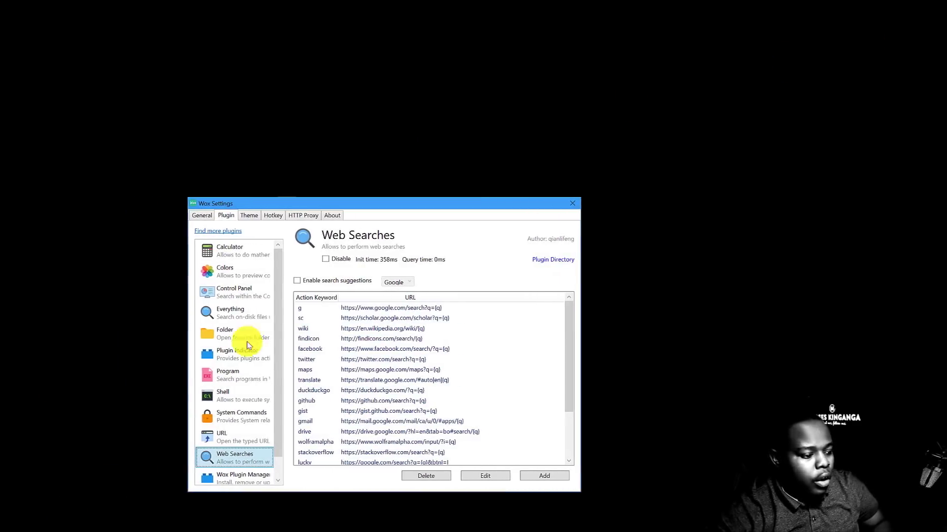
# Close Wox Settings and launch Microsoft Store, moving its window to the right.
pyautogui.click(503, 203)
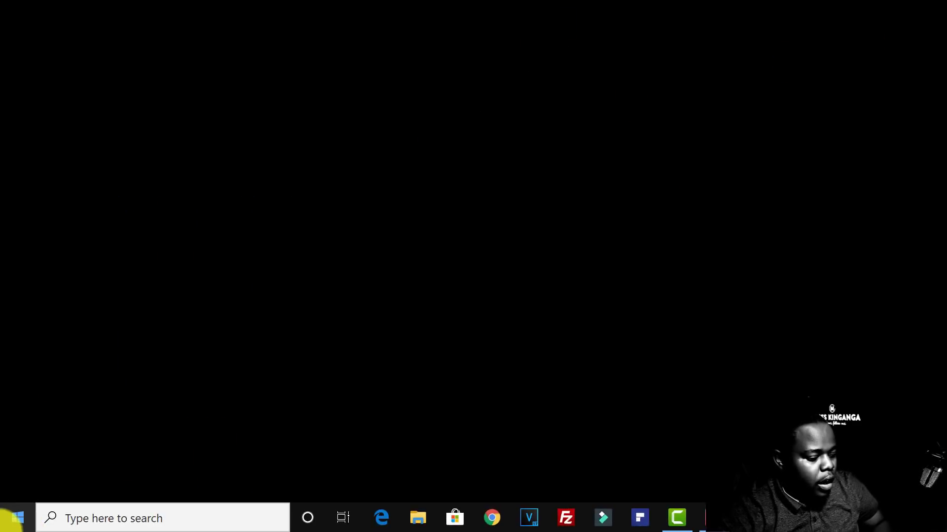
pyautogui.click(11, 518)
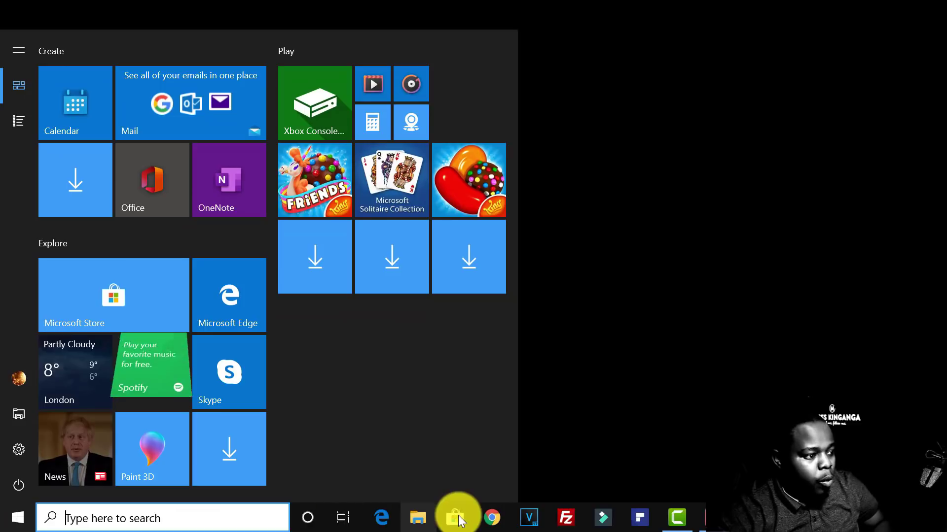
pyautogui.click(455, 517)
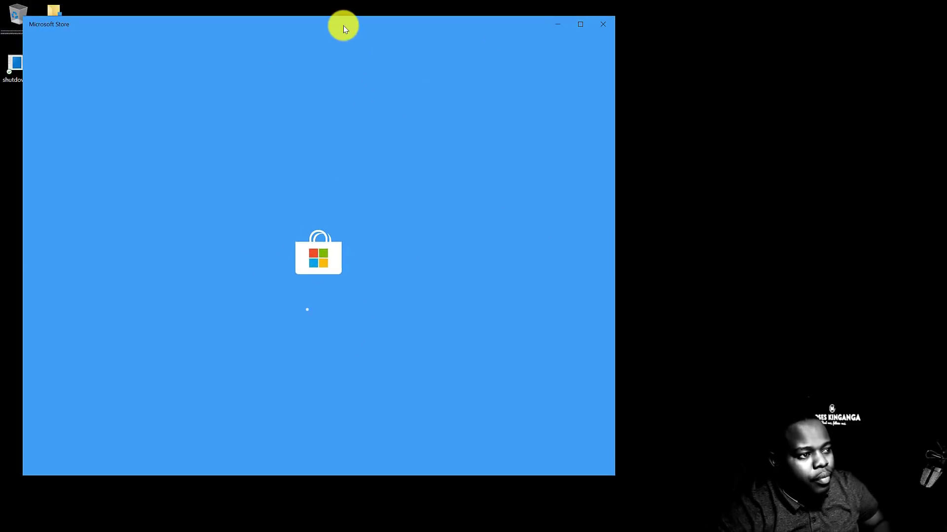
pyautogui.moveTo(353, 32); pyautogui.dragTo(560, 62)
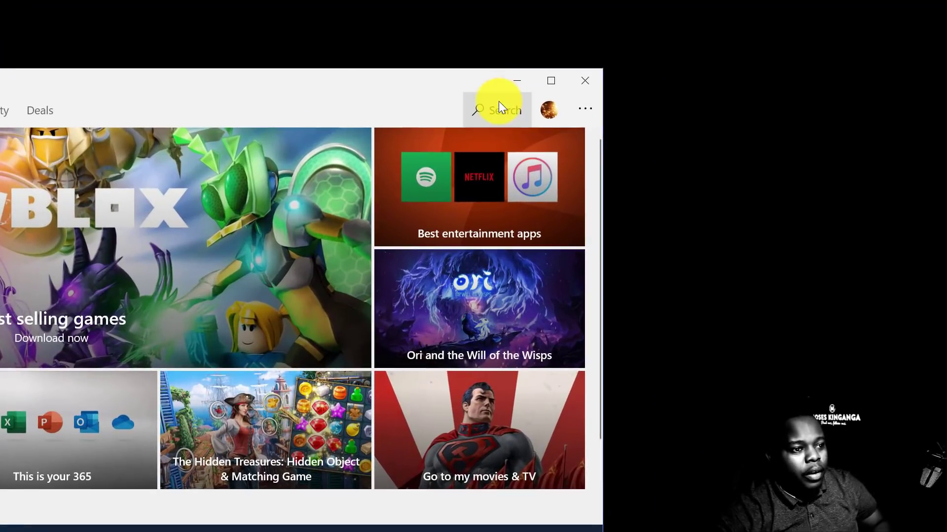
# Search the Store for 'quicklook' and open the QuickLook app page.
pyautogui.click(752, 69)
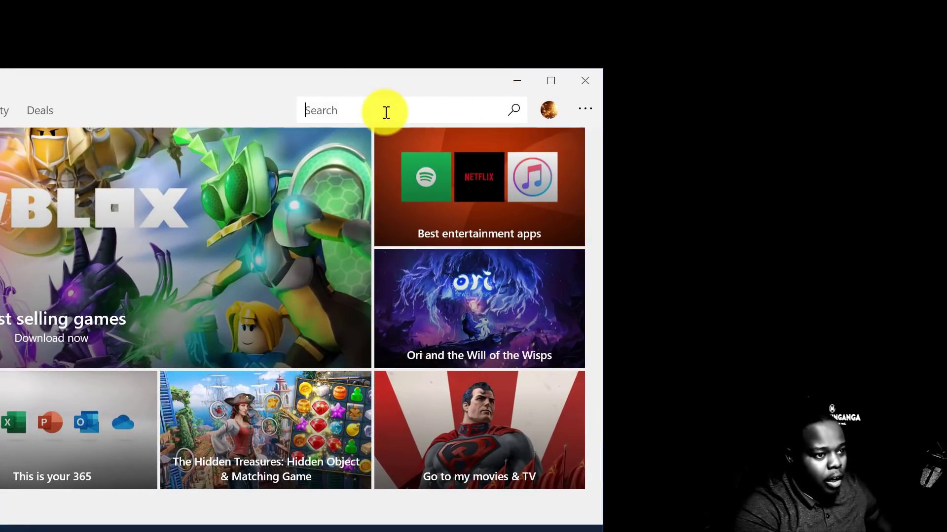
pyautogui.write('quick')
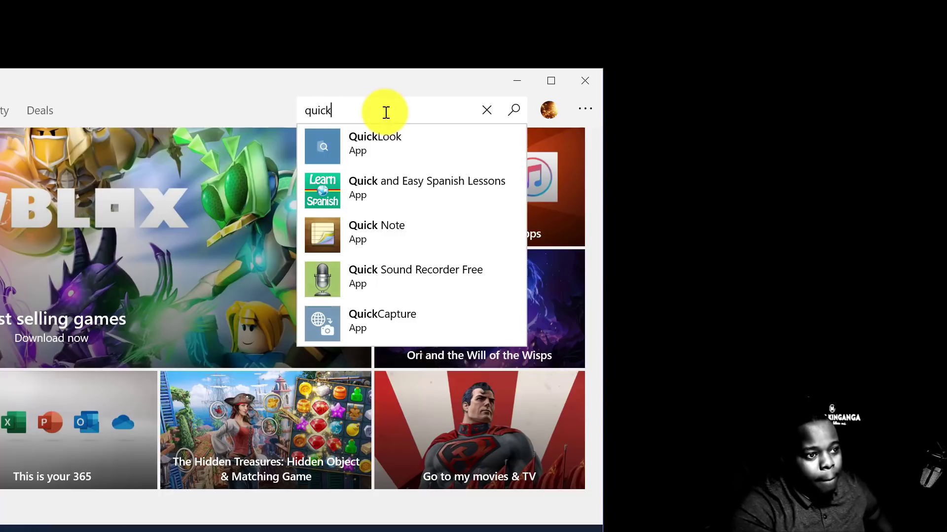
pyautogui.write('lokk')
pyautogui.press('BackSpace')
pyautogui.write('ok')
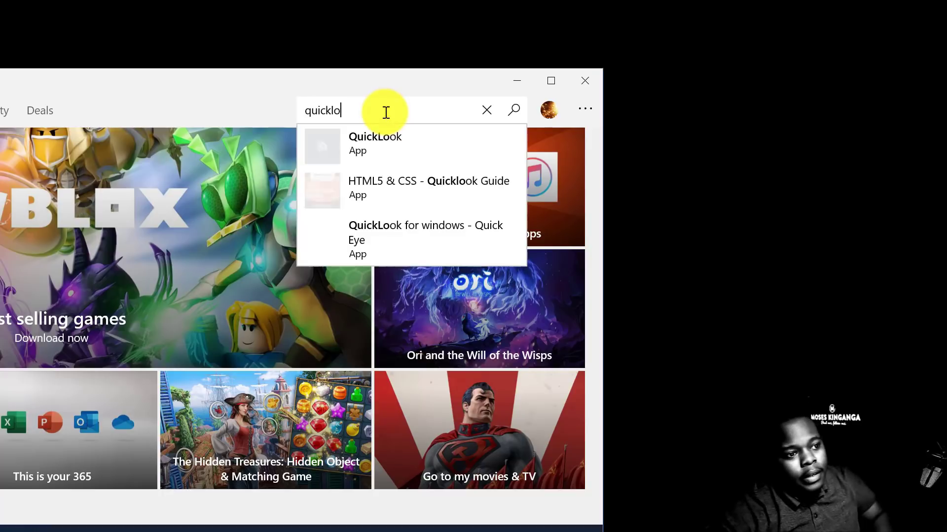
pyautogui.click(442, 145)
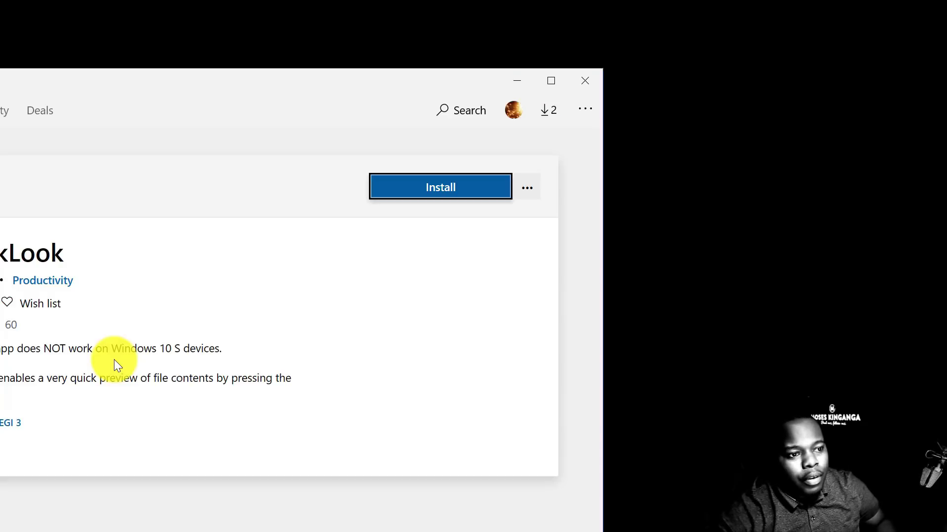
# Install and launch QuickLook, dismiss the already-running notices, and close the Store.
pyautogui.click(454, 190)
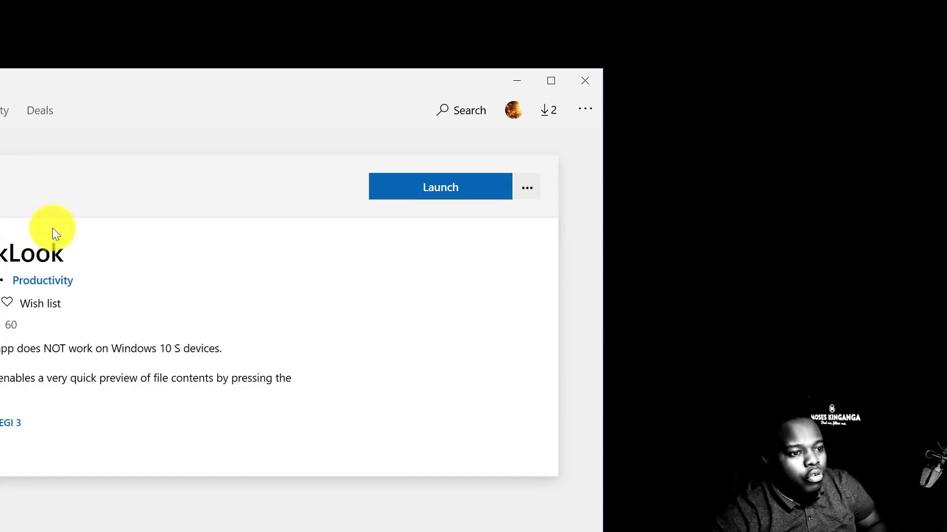
pyautogui.click(476, 195)
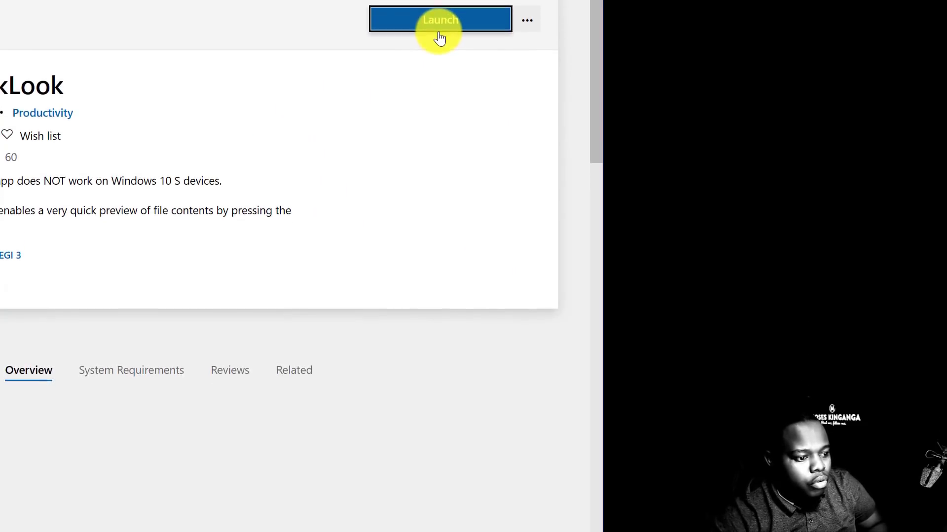
pyautogui.click(438, 192)
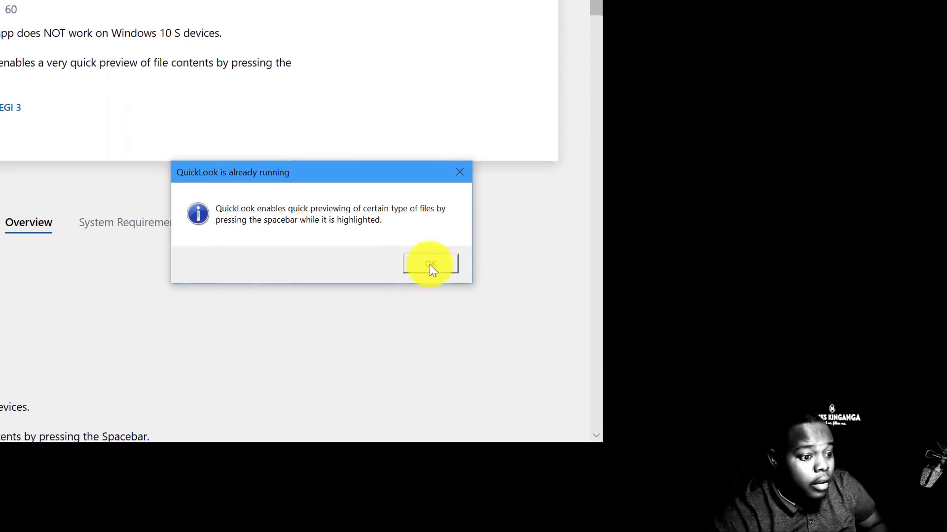
pyautogui.click(438, 219)
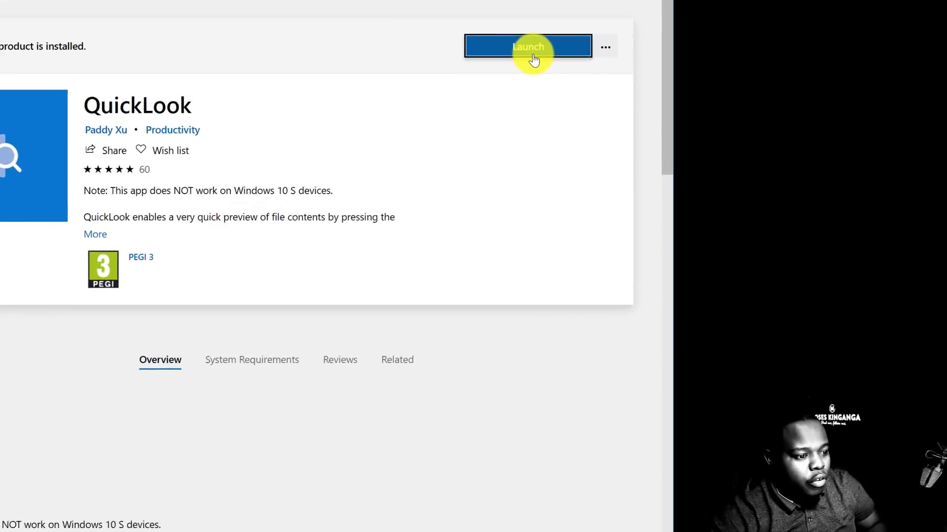
pyautogui.click(713, 125)
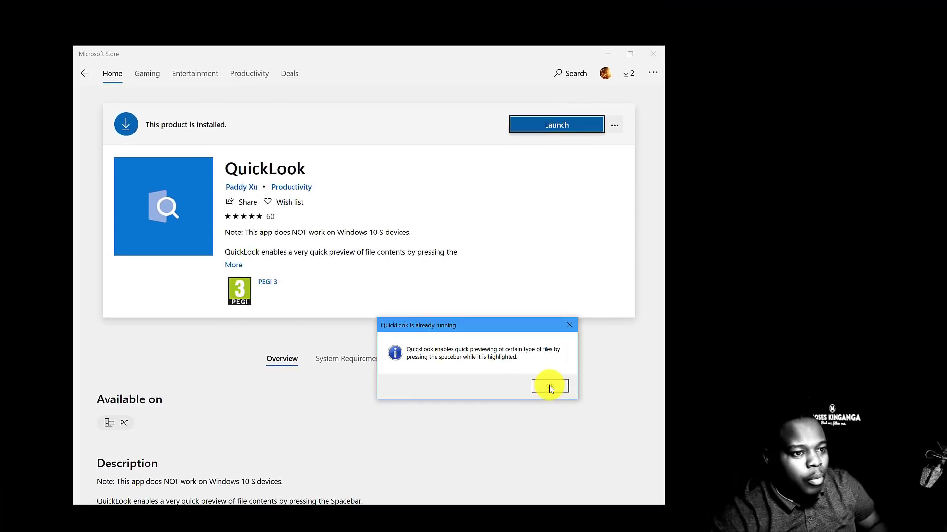
pyautogui.click(431, 224)
pyautogui.click(647, 51)
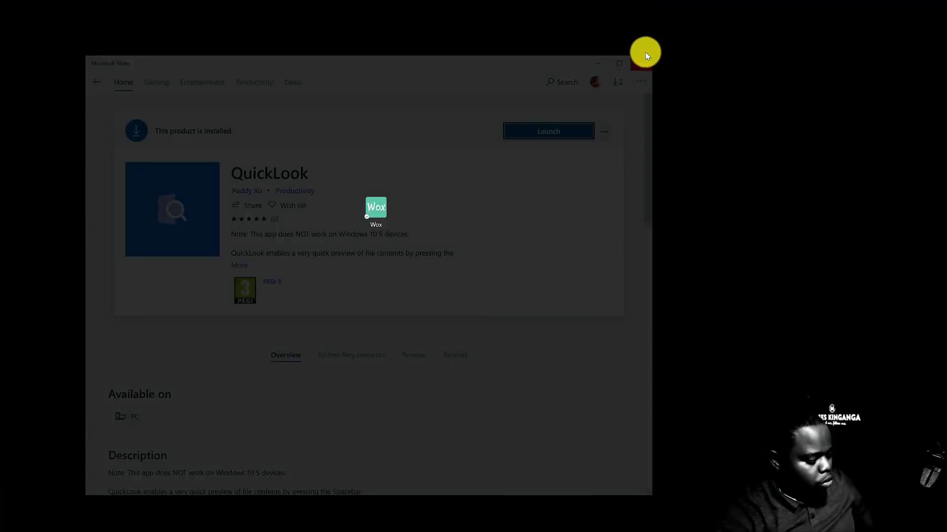
# Search 'explore' in Wox and launch File Explorer at Quick access.
pyautogui.hotkey('alt', 'space')
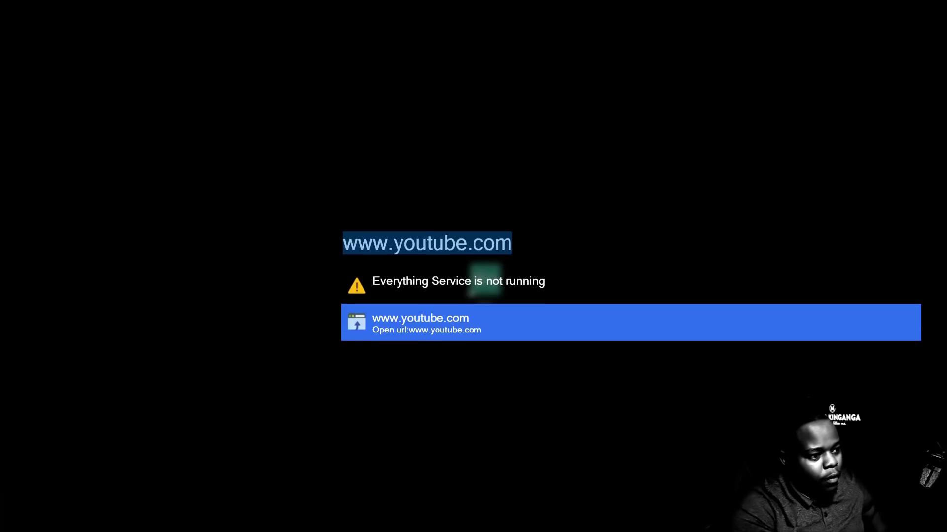
pyautogui.write('download')
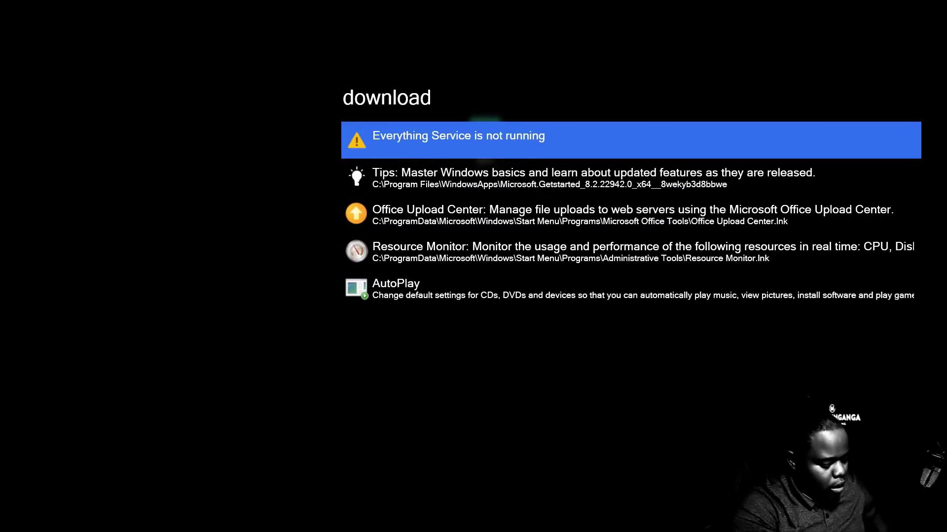
pyautogui.write(' fo')
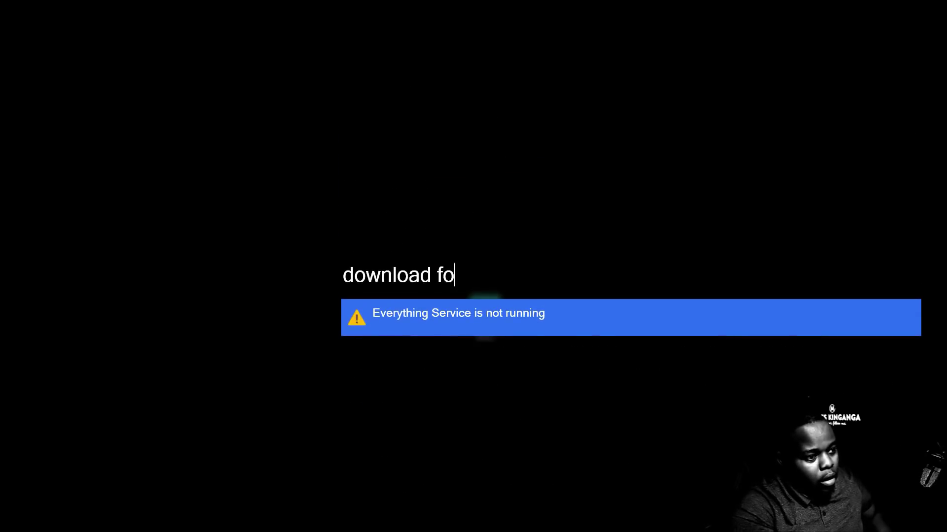
pyautogui.press('BackSpace')
pyautogui.press('BackSpace')
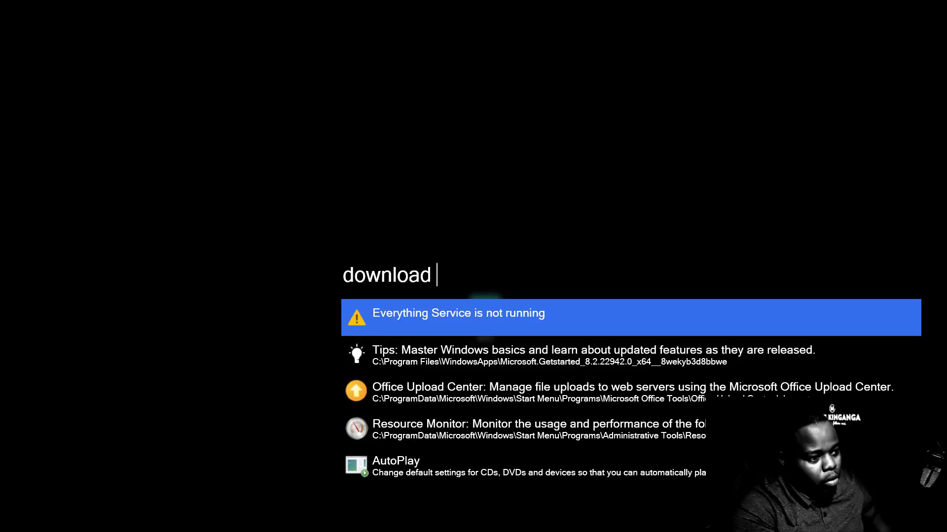
pyautogui.write('s')
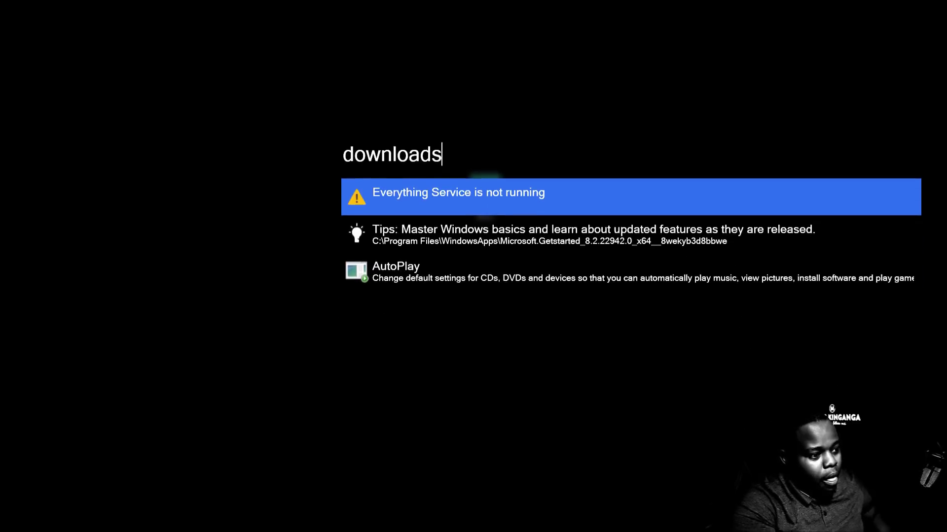
pyautogui.press('BackSpace')
pyautogui.press('BackSpace')
pyautogui.press('BackSpace')
pyautogui.press('BackSpace')
pyautogui.press('BackSpace')
pyautogui.press('BackSpace')
pyautogui.press('BackSpace')
pyautogui.press('BackSpace')
pyautogui.press('BackSpace')
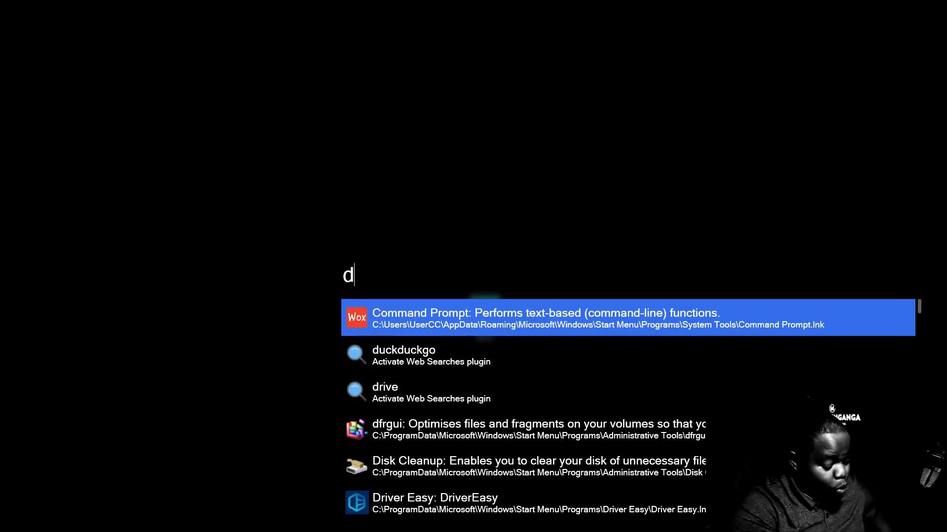
pyautogui.write('explore')
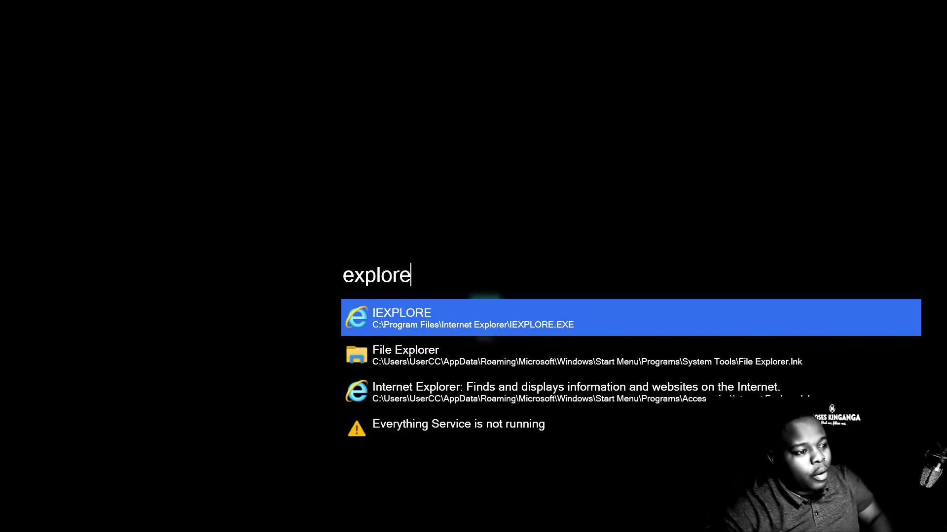
pyautogui.press('Down')
pyautogui.press('Return')
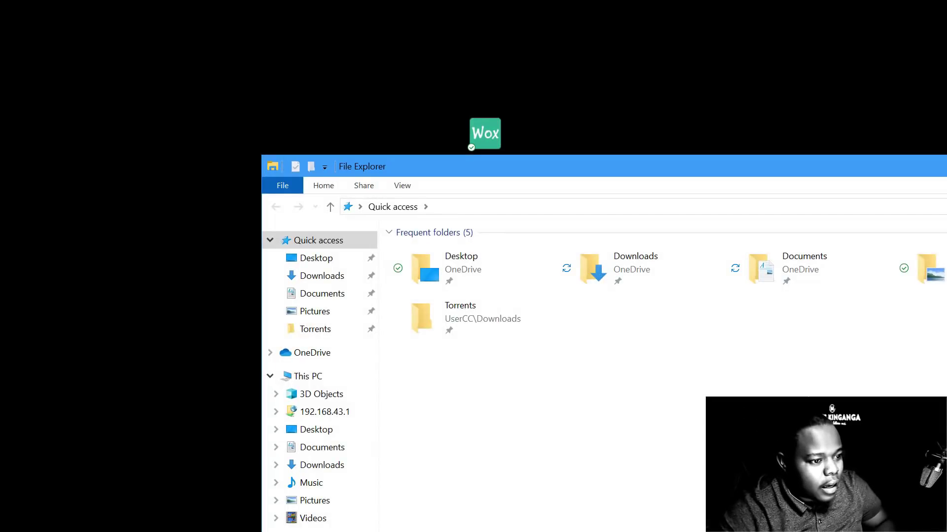
# Browse Downloads, then open Pictures and select the driver easy screenshot.
pyautogui.doubleClick(595, 269)
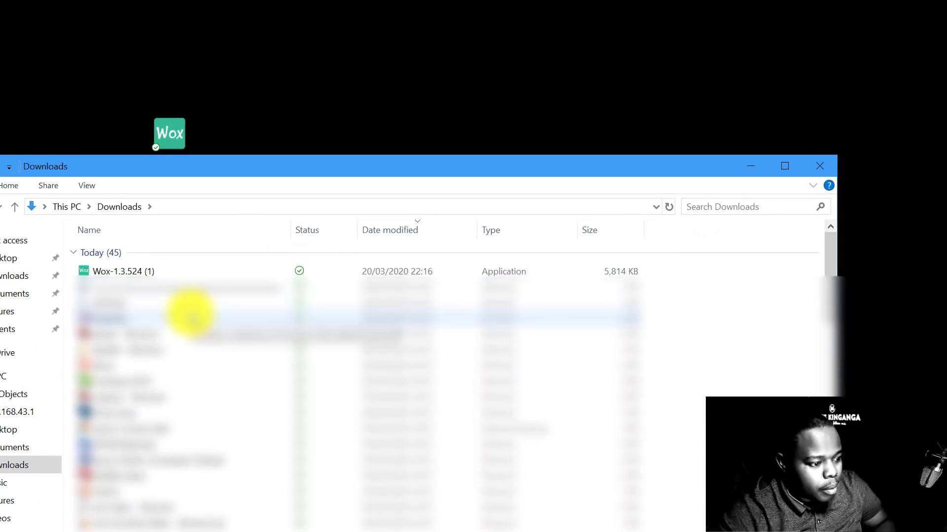
pyautogui.scroll(-6, 217, 296)
pyautogui.scroll(-5, 183, 419)
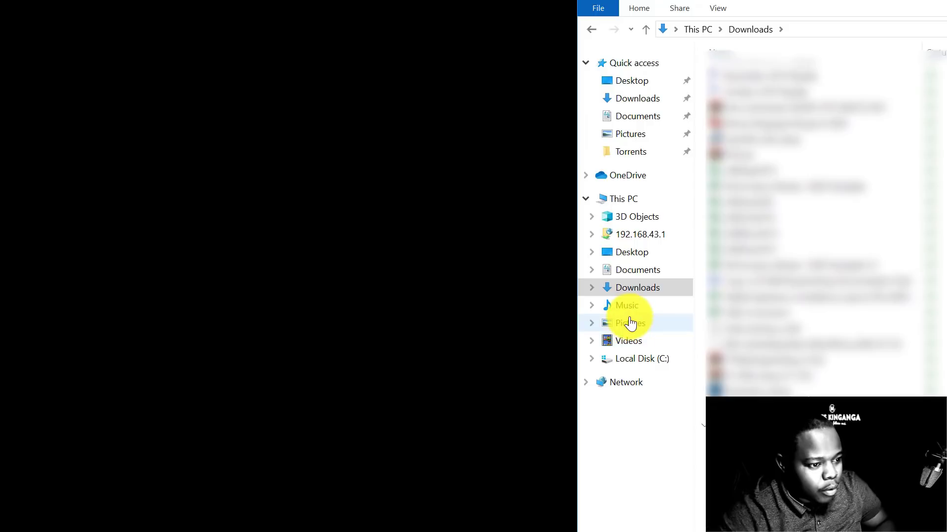
pyautogui.click(89, 476)
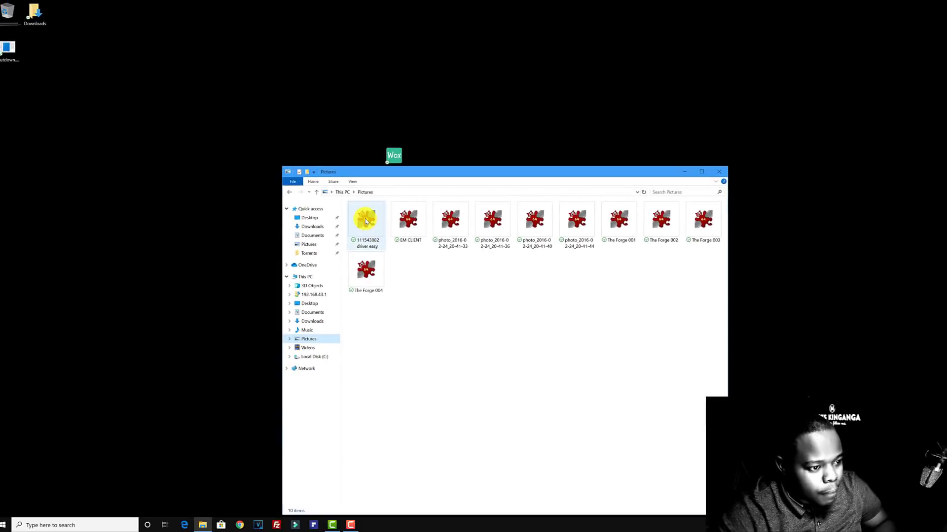
pyautogui.click(365, 221)
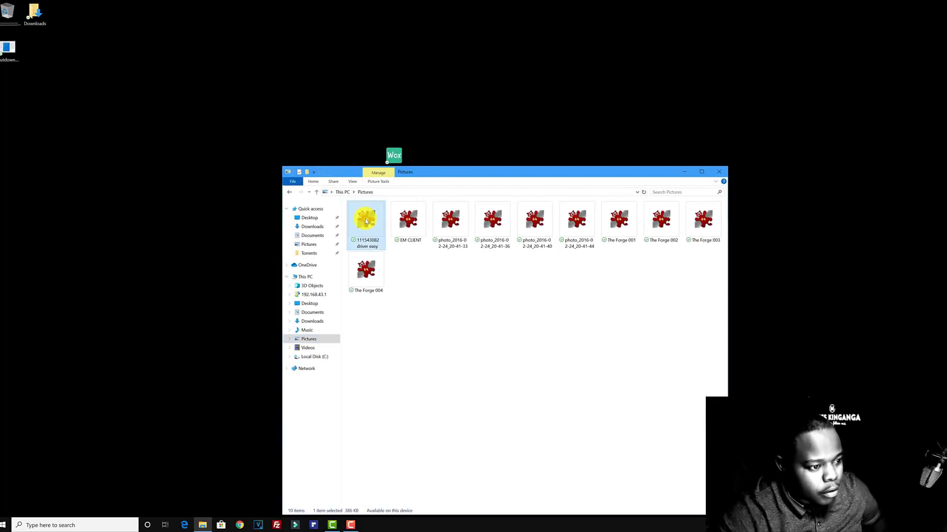
pyautogui.doubleClick(366, 221)
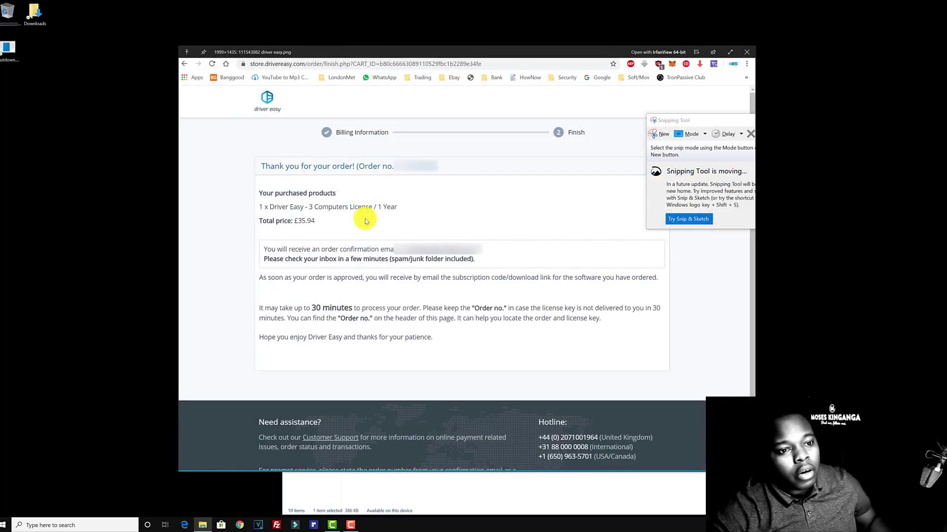
pyautogui.press('Escape')
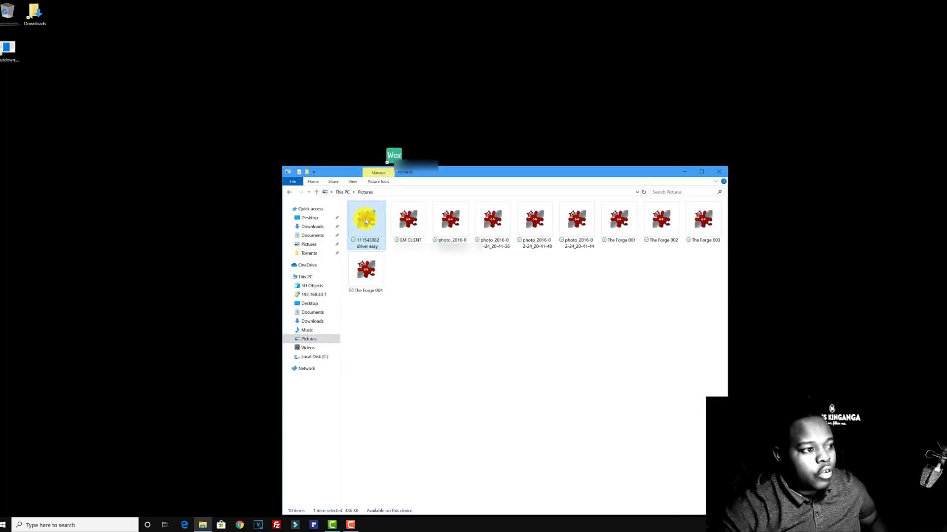
pyautogui.doubleClick(365, 221)
pyautogui.press('Escape')
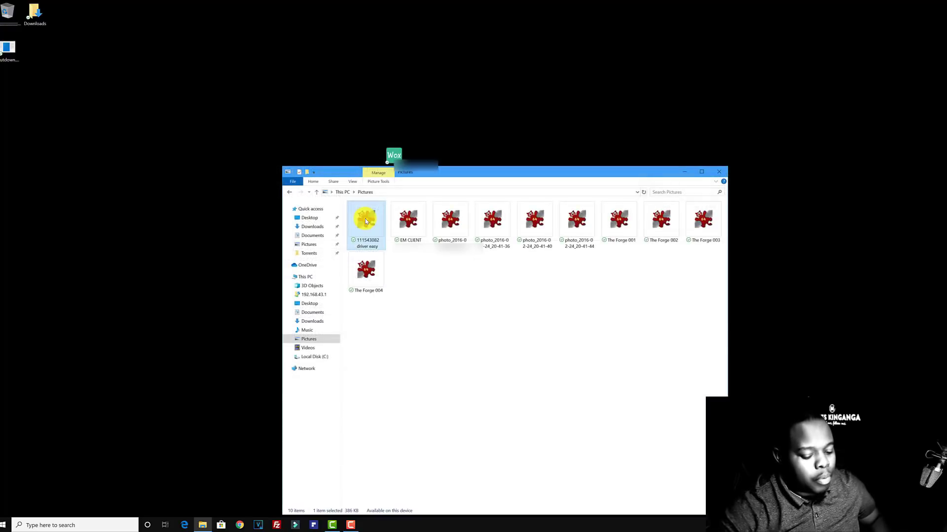
pyautogui.doubleClick(369, 222)
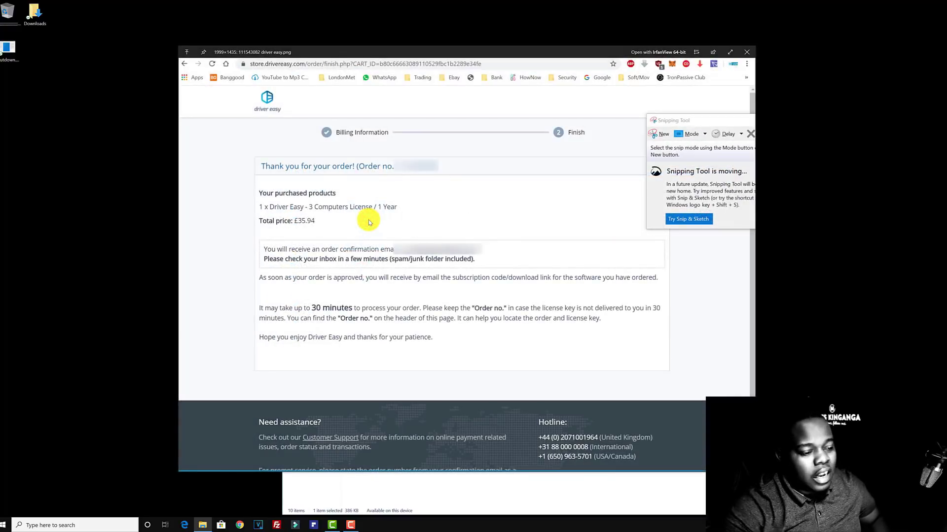
pyautogui.press('Right')
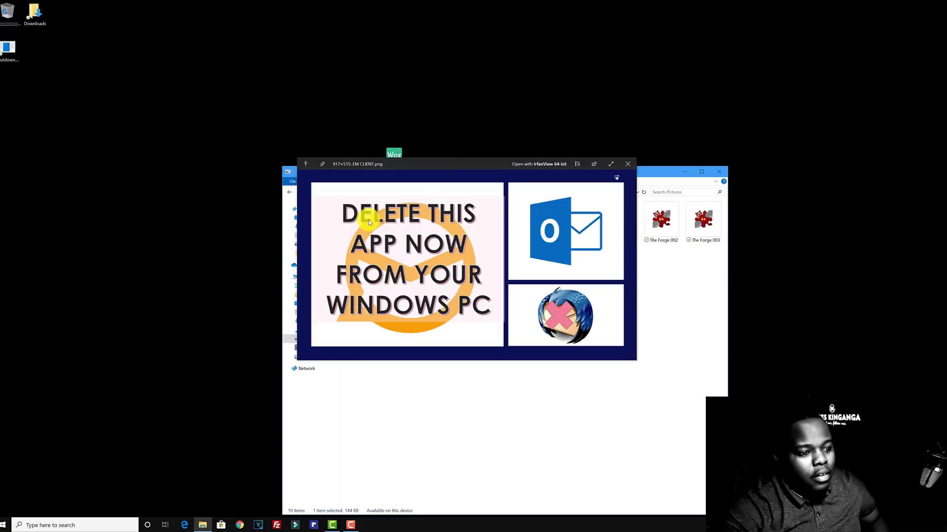
pyautogui.press('Right')
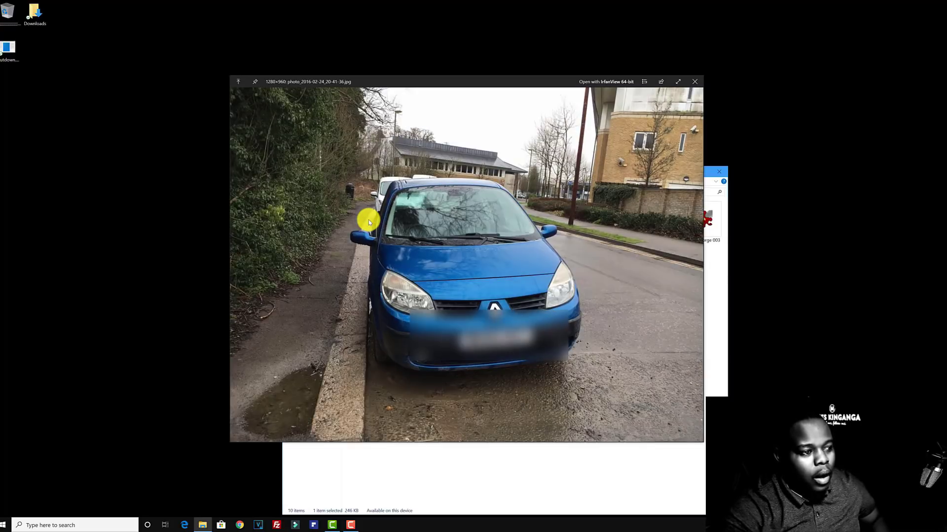
pyautogui.press('Right')
pyautogui.press('Right')
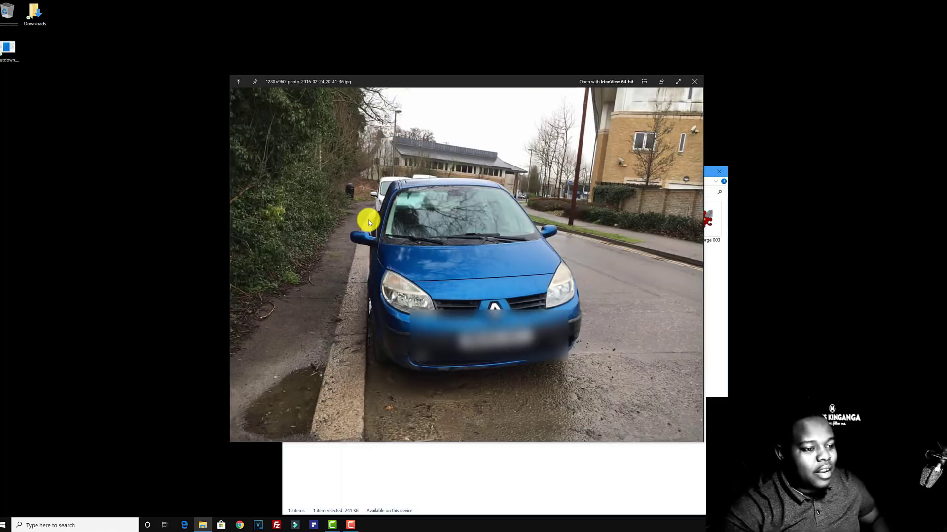
pyautogui.press('Right')
pyautogui.press('Right')
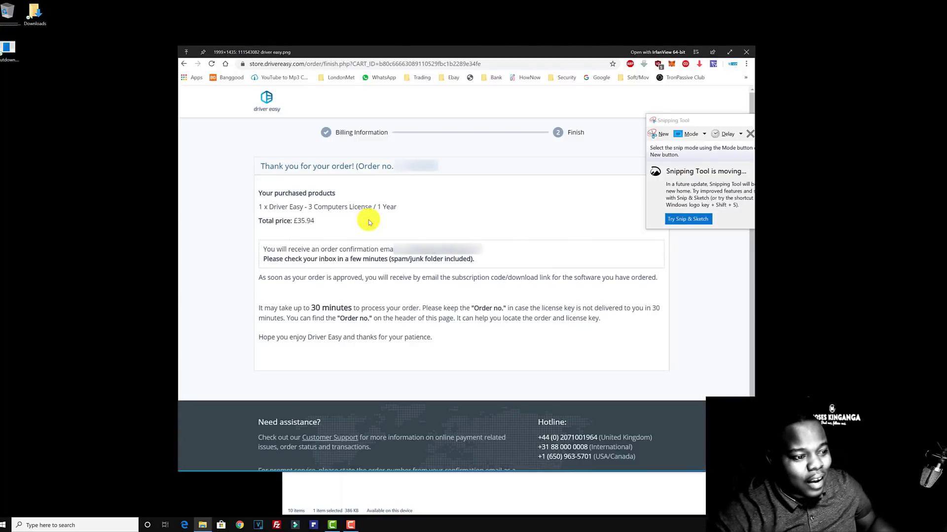
pyautogui.press('Escape')
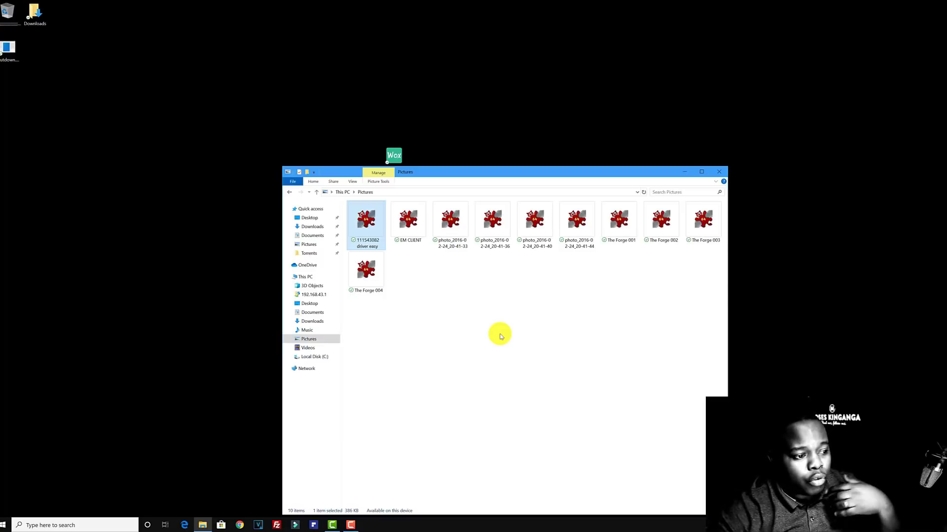
pyautogui.doubleClick(384, 242)
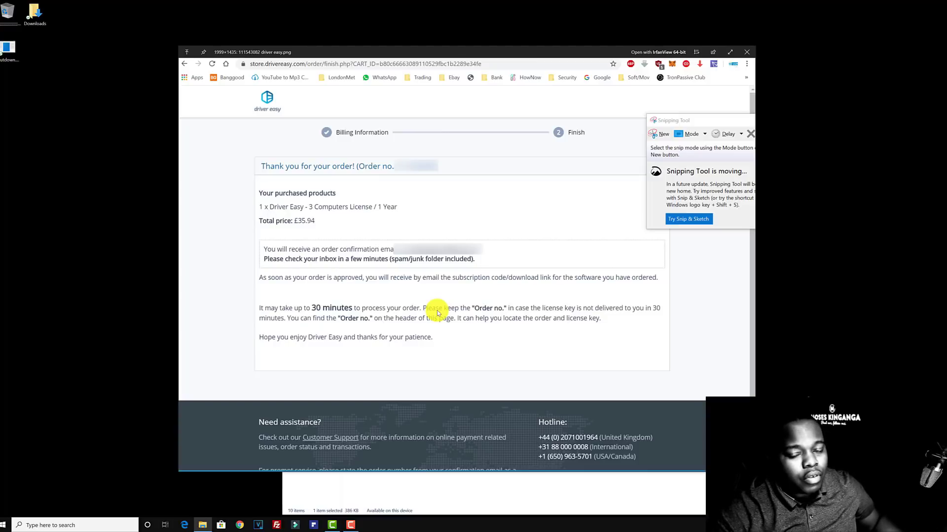
pyautogui.press('Escape')
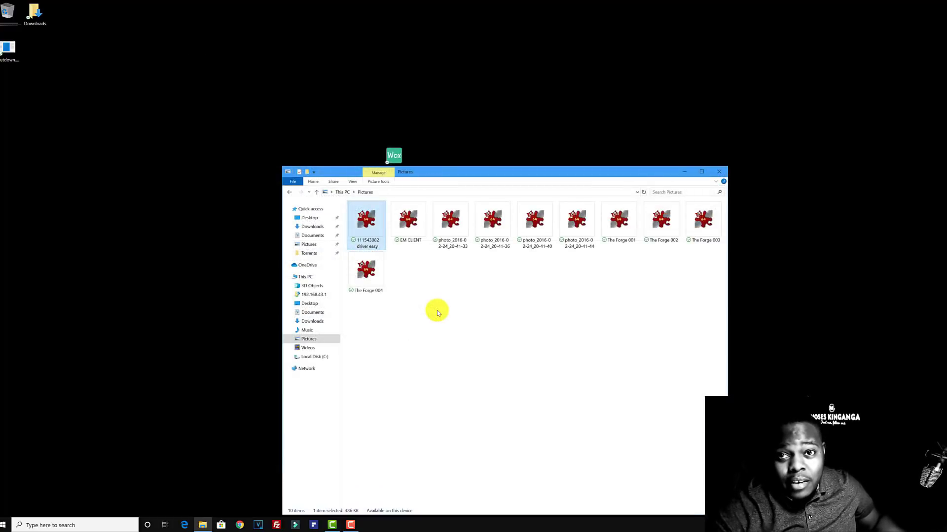